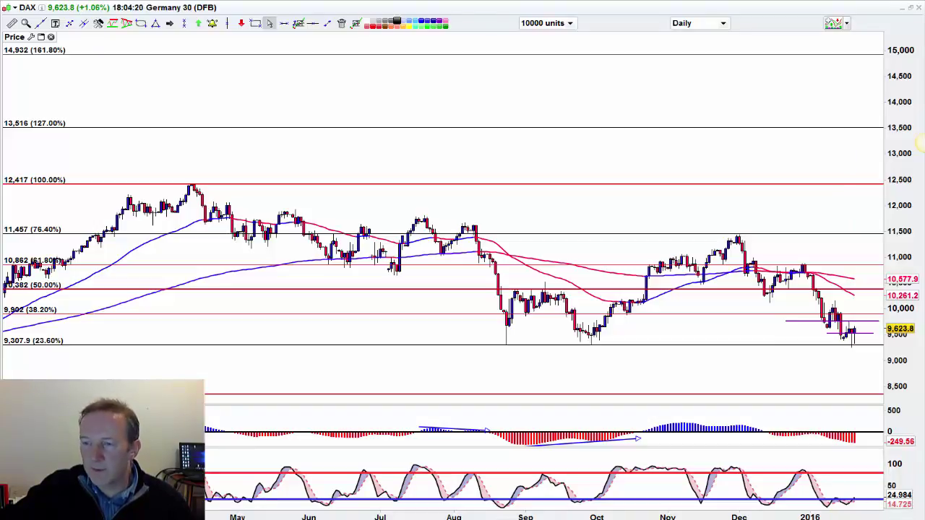
- Maximise and zoom the Wall Street DJI daily chart, then bring up the GBP/JPY windows
{"action": "key", "text": "alt+Tab"}
{"action": "left_click", "coordinate": [747, 10]}
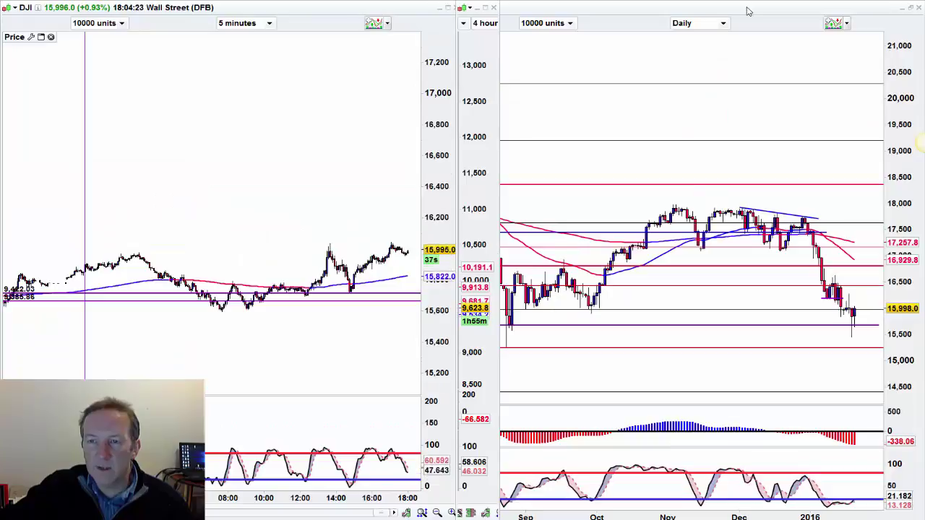
{"action": "scroll", "coordinate": [766, 376], "scroll_direction": "down", "scroll_amount": 2}
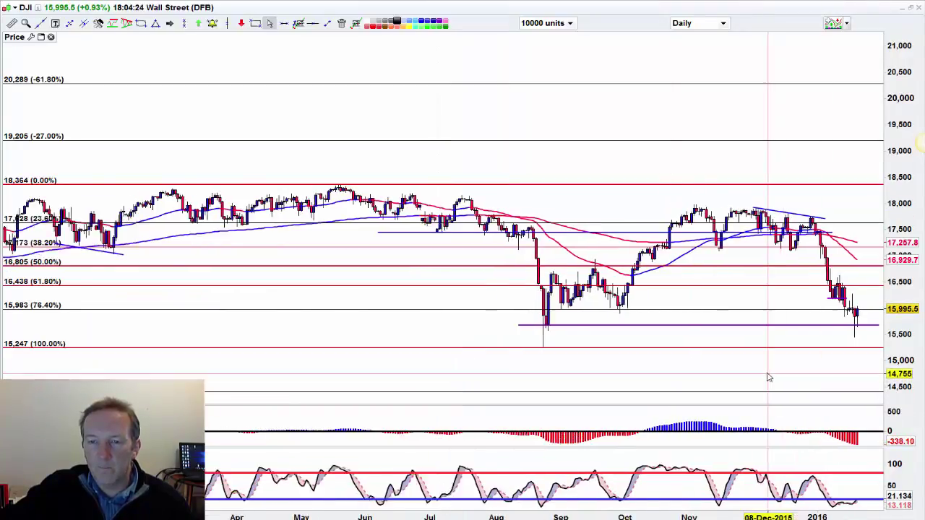
{"action": "scroll", "coordinate": [764, 375], "scroll_direction": "up", "scroll_amount": 3}
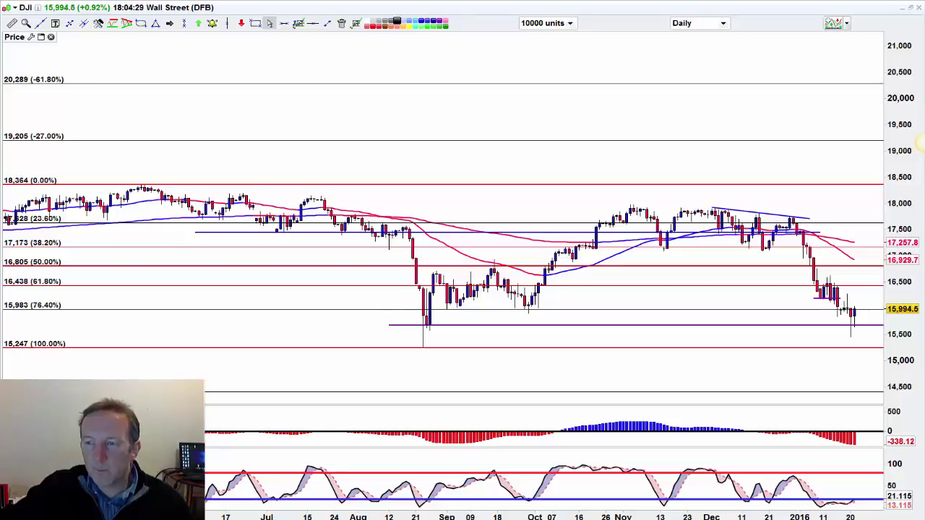
{"action": "key", "text": "ctrl+Tab"}
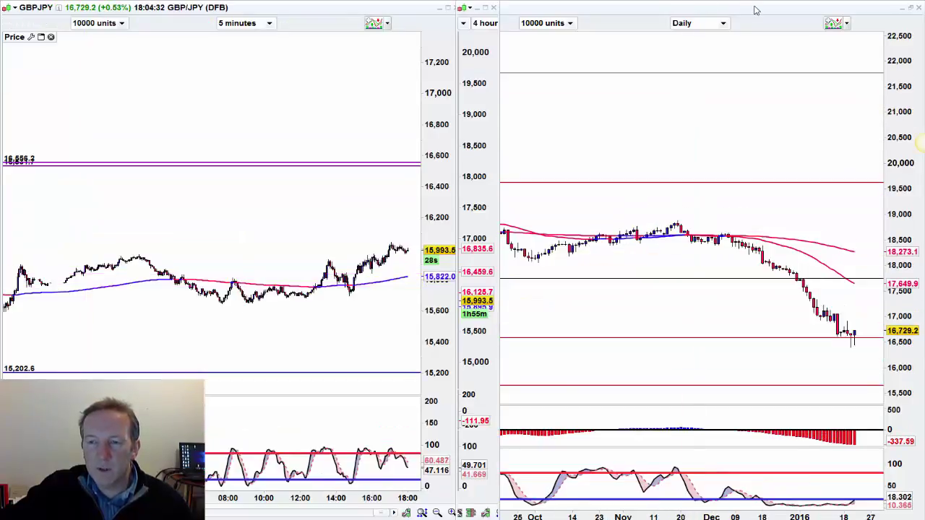
- Maximise the GBP/JPY daily chart, circle the 61.80% level and latest candles, and sketch a rise
{"action": "double_click", "coordinate": [756, 10]}
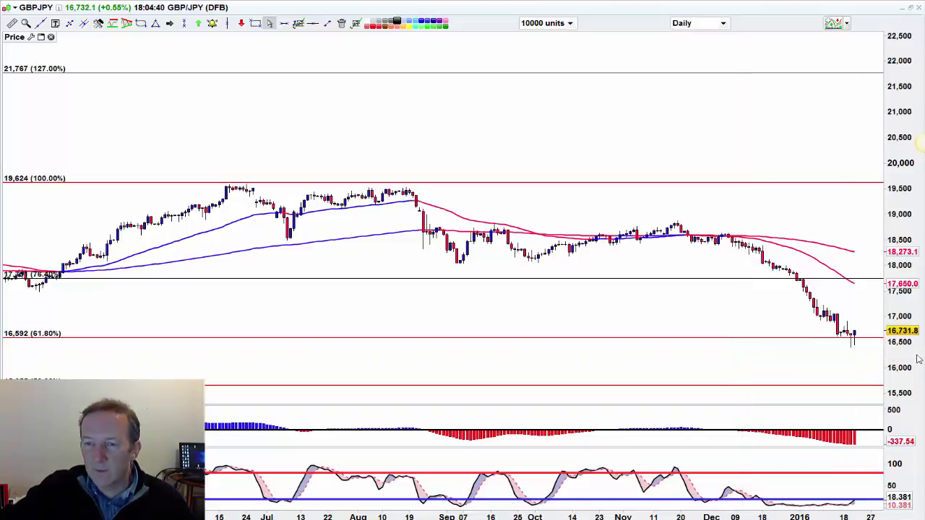
{"action": "mouse_move", "coordinate": [41, 314]}
{"action": "left_mouse_down"}
{"action": "mouse_move", "coordinate": [14, 345]}
{"action": "mouse_move", "coordinate": [45, 315]}
{"action": "left_mouse_up"}
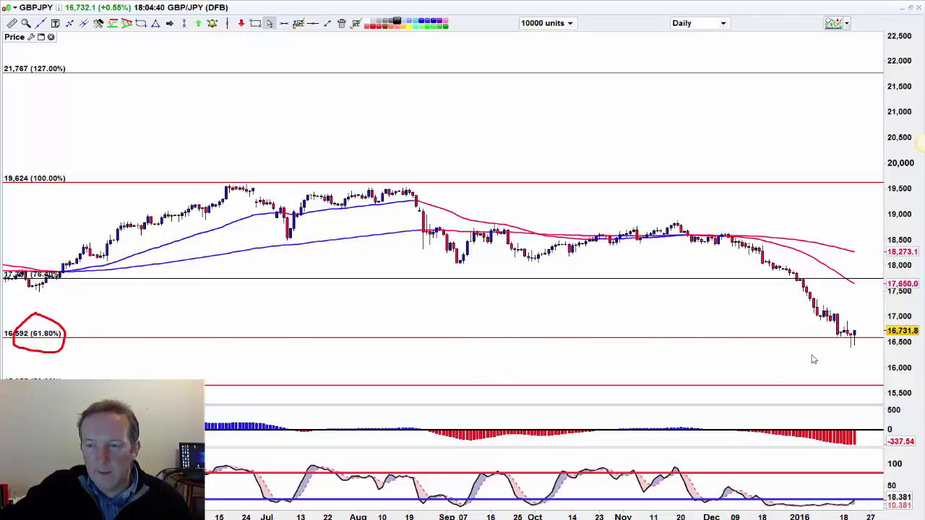
{"action": "mouse_move", "coordinate": [814, 330]}
{"action": "left_mouse_down"}
{"action": "mouse_move", "coordinate": [838, 353]}
{"action": "mouse_move", "coordinate": [878, 338]}
{"action": "mouse_move", "coordinate": [804, 341]}
{"action": "left_mouse_up"}
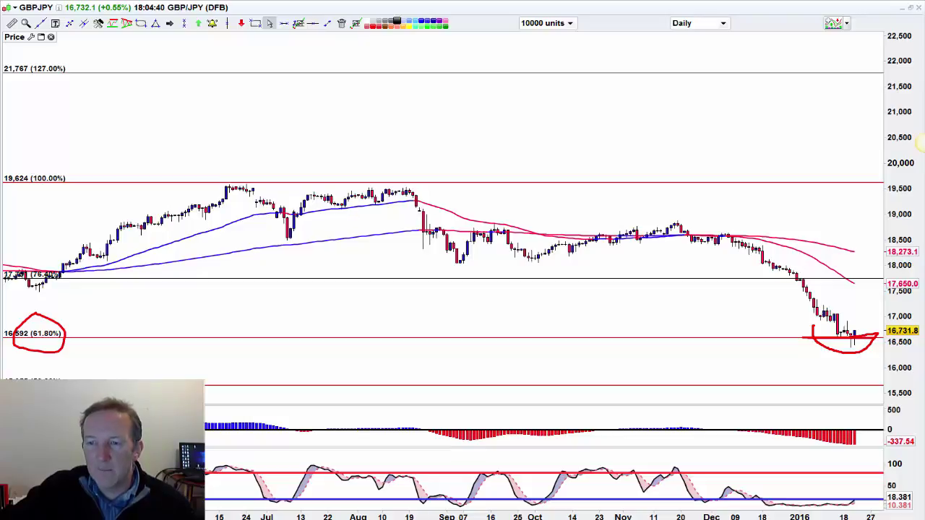
{"action": "left_click_drag", "start_coordinate": [859, 340], "coordinate": [878, 286]}
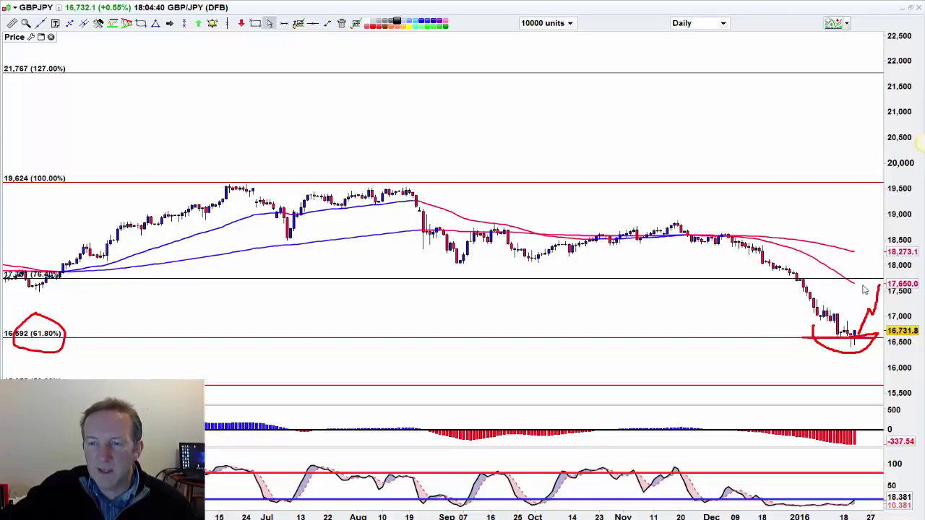
- Clear the red freehand sketches from the GBP/JPY daily chart and re-zoom it
{"action": "key", "text": "Escape"}
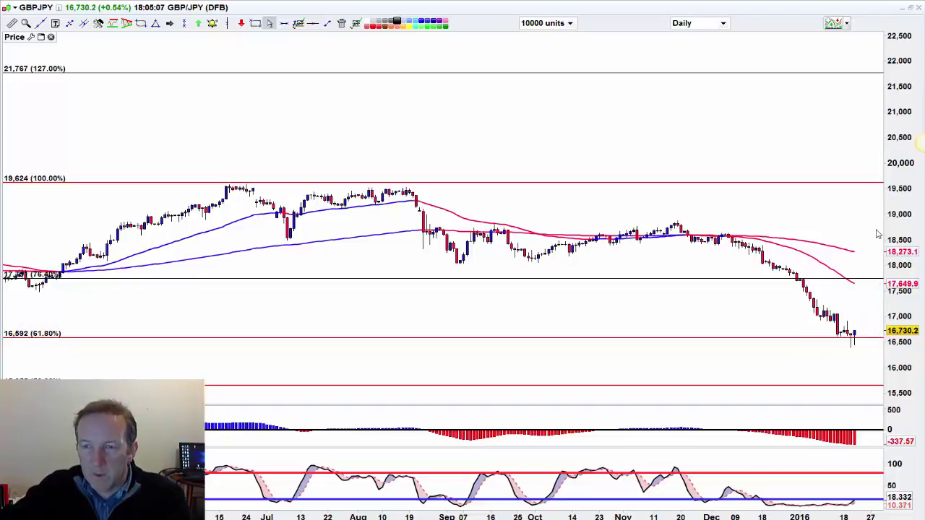
{"action": "scroll", "coordinate": [561, 108], "scroll_direction": "down", "scroll_amount": 3}
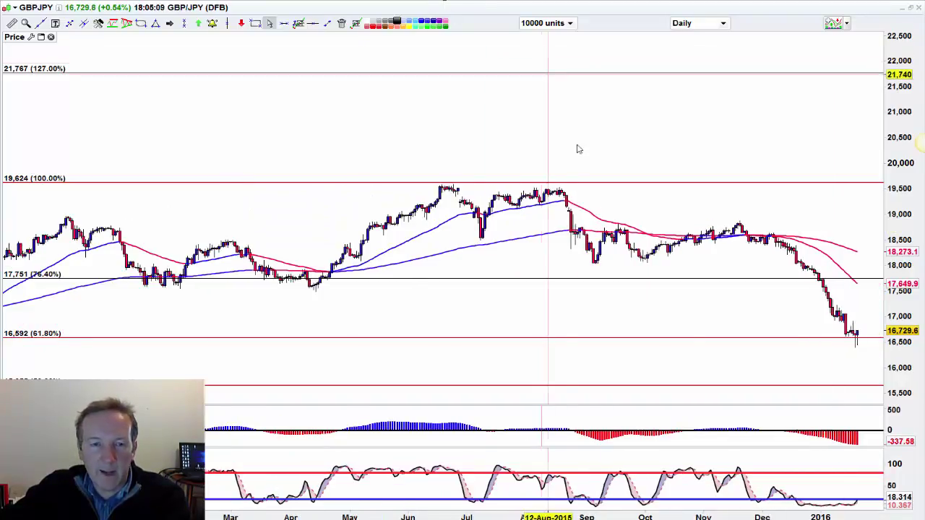
{"action": "scroll", "coordinate": [586, 162], "scroll_direction": "down", "scroll_amount": 5}
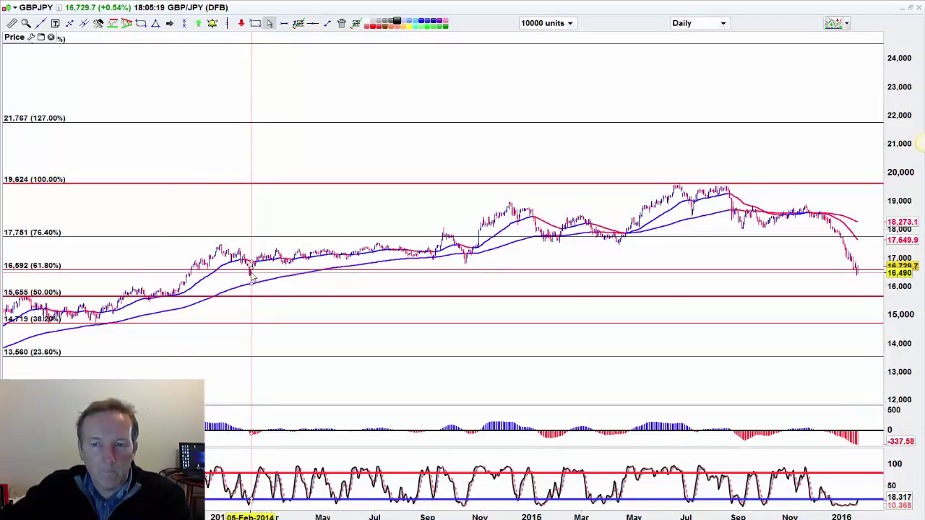
{"action": "scroll", "coordinate": [504, 340], "scroll_direction": "up", "scroll_amount": 2}
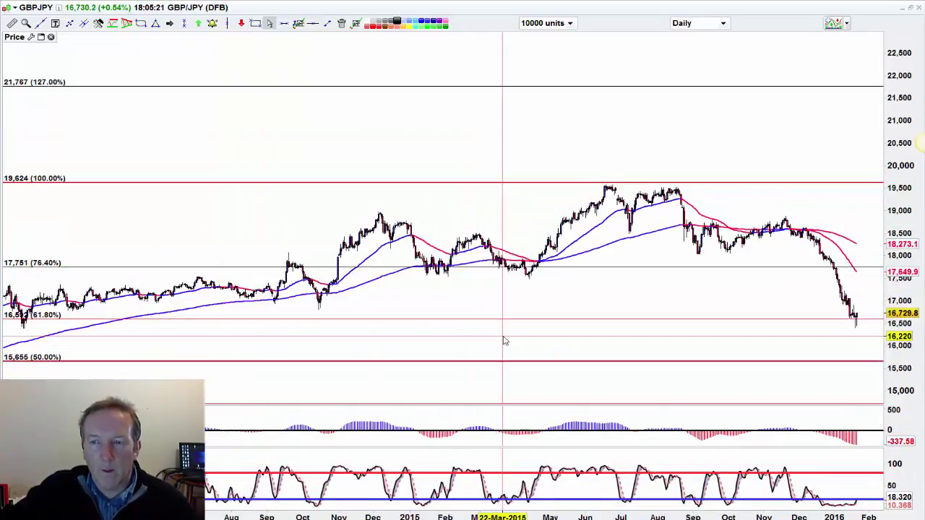
{"action": "scroll", "coordinate": [504, 341], "scroll_direction": "up", "scroll_amount": 1}
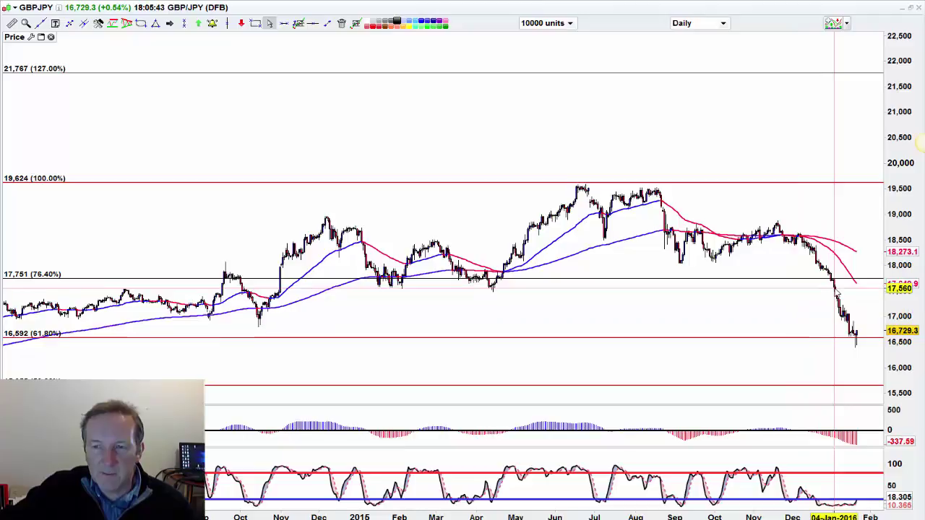
- Draw a horizontal line near 17,500, then bring up the GBP/USD charts
{"action": "left_click", "coordinate": [283, 23]}
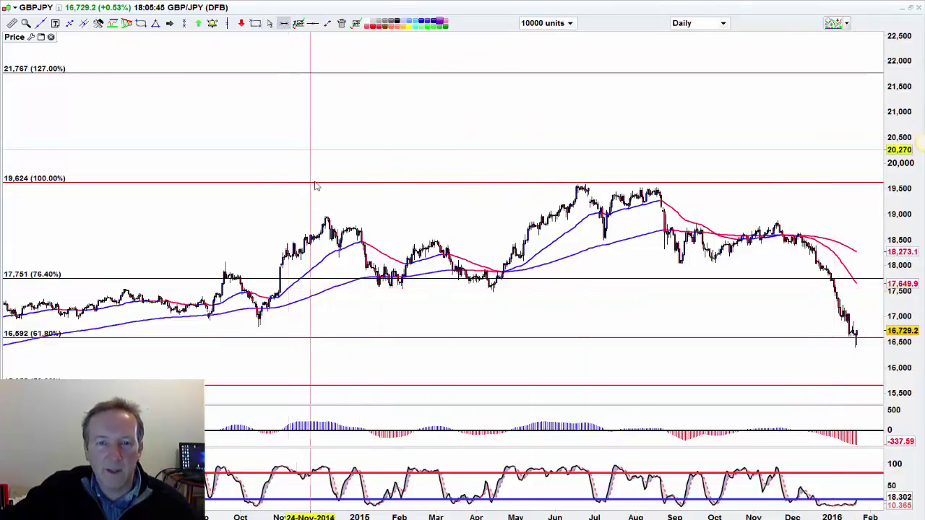
{"action": "left_click_drag", "start_coordinate": [364, 295], "coordinate": [859, 292]}
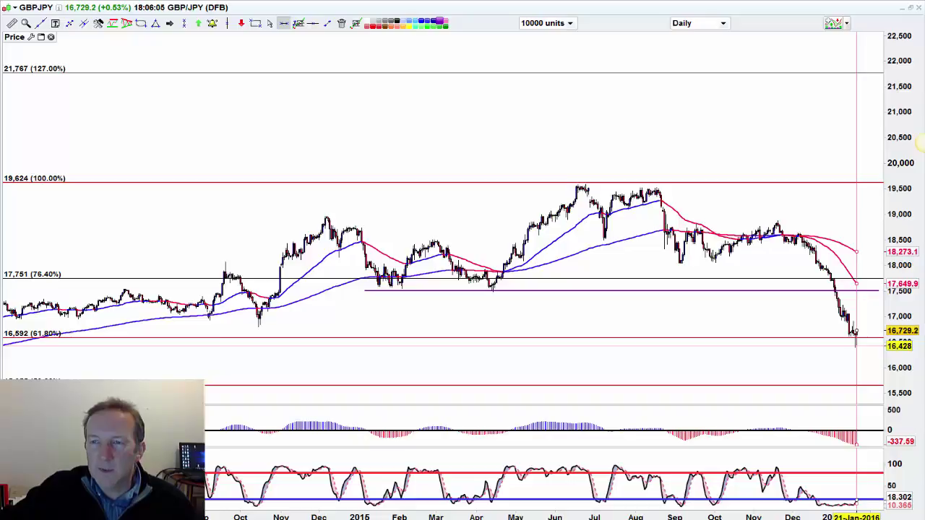
{"action": "key", "text": "alt+Tab"}
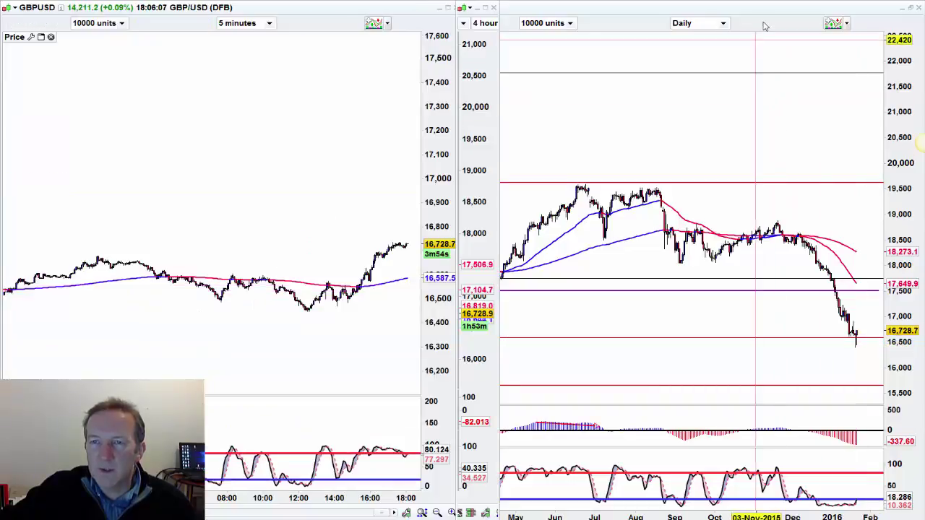
- Sketch the falling GBP/USD price and a lower target in red, then clear all drawings
{"action": "key", "text": "alt+Tab"}
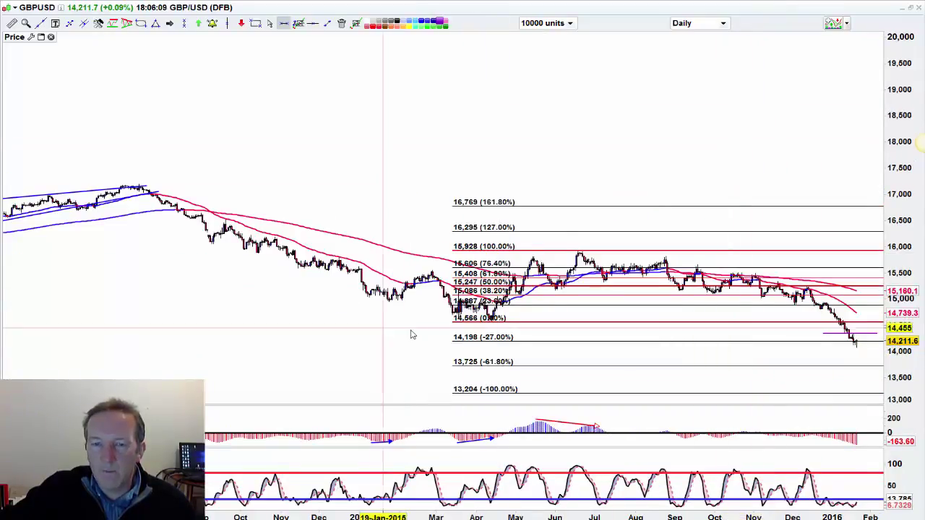
{"action": "scroll", "coordinate": [385, 371], "scroll_direction": "up", "scroll_amount": 2}
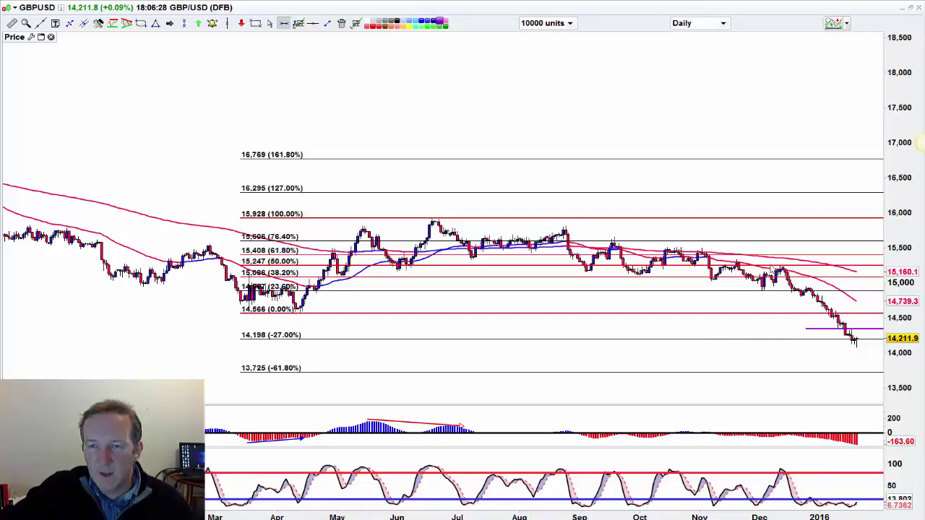
{"action": "left_click_drag", "start_coordinate": [804, 283], "coordinate": [866, 346]}
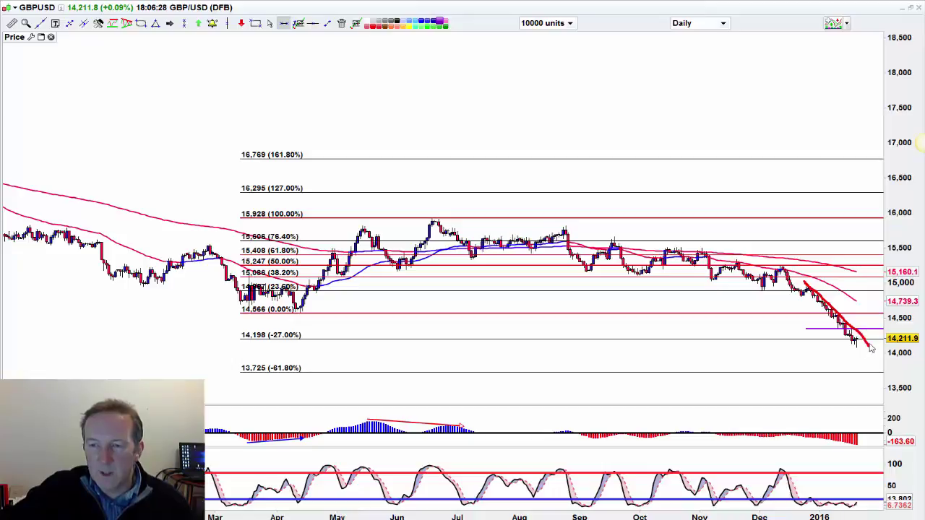
{"action": "mouse_move", "coordinate": [865, 334]}
{"action": "left_mouse_down"}
{"action": "mouse_move", "coordinate": [813, 333]}
{"action": "mouse_move", "coordinate": [870, 319]}
{"action": "mouse_move", "coordinate": [882, 297]}
{"action": "left_mouse_up"}
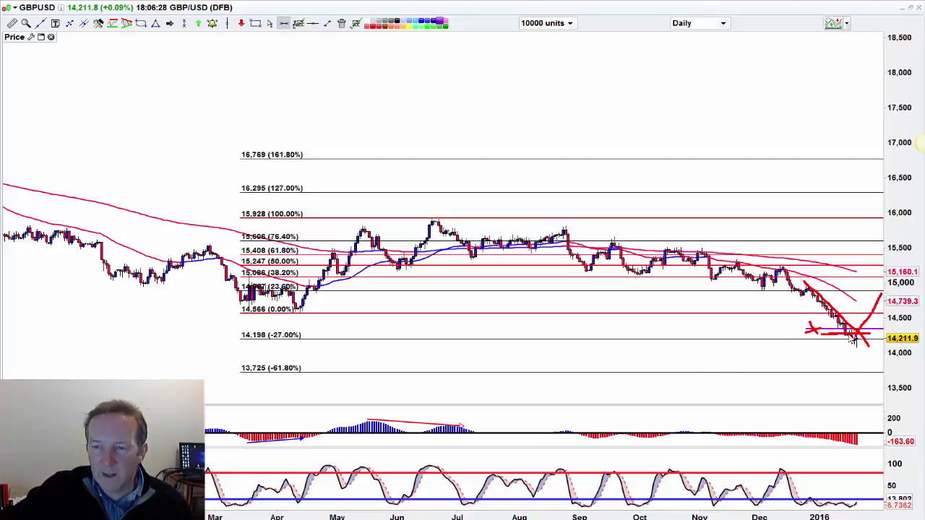
{"action": "mouse_move", "coordinate": [874, 332]}
{"action": "left_mouse_down"}
{"action": "mouse_move", "coordinate": [888, 372]}
{"action": "mouse_move", "coordinate": [853, 369]}
{"action": "left_mouse_up"}
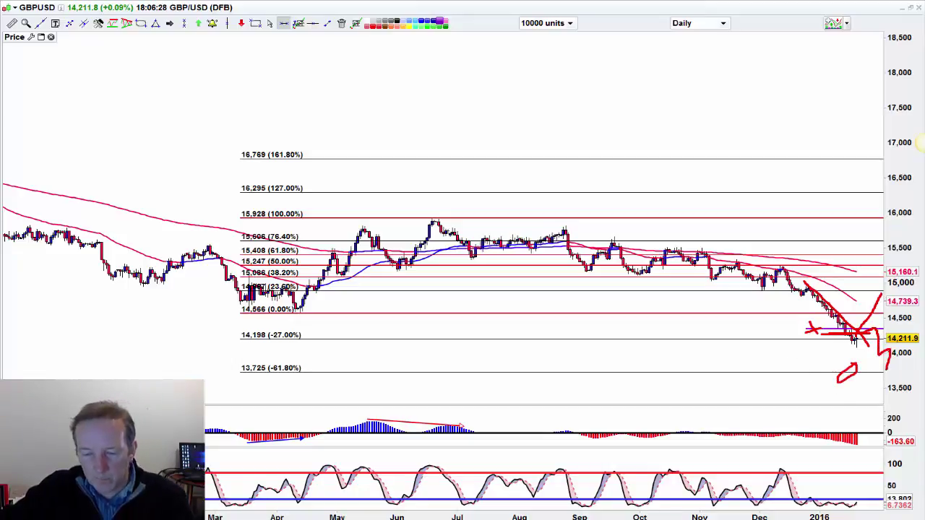
{"action": "key", "text": "Escape"}
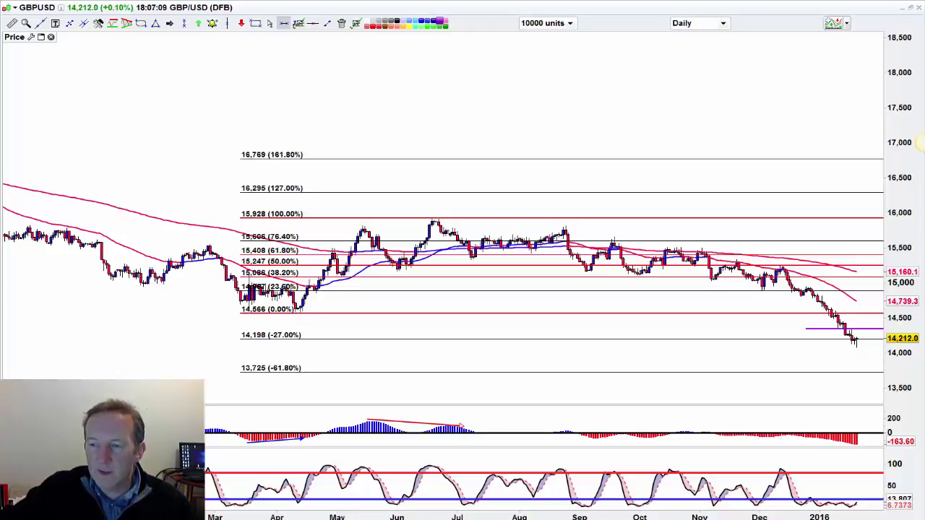
- Switch to Barclays, bring its daily chart to the front and zoom the time axis
{"action": "key", "text": "alt+Tab"}
{"action": "left_click", "coordinate": [627, 10]}
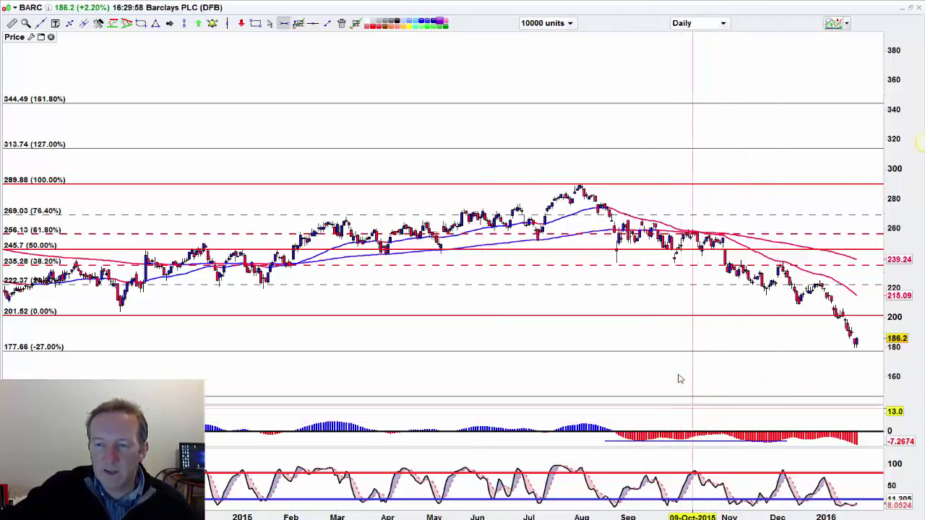
{"action": "scroll", "coordinate": [679, 376], "scroll_direction": "up", "scroll_amount": 1}
{"action": "scroll", "coordinate": [680, 376], "scroll_direction": "down", "scroll_amount": 2}
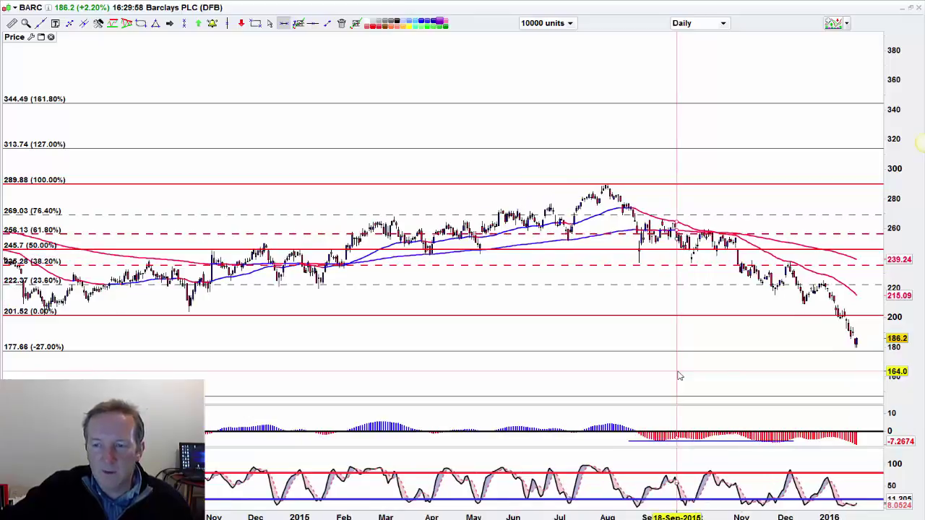
{"action": "scroll", "coordinate": [679, 375], "scroll_direction": "up", "scroll_amount": 2}
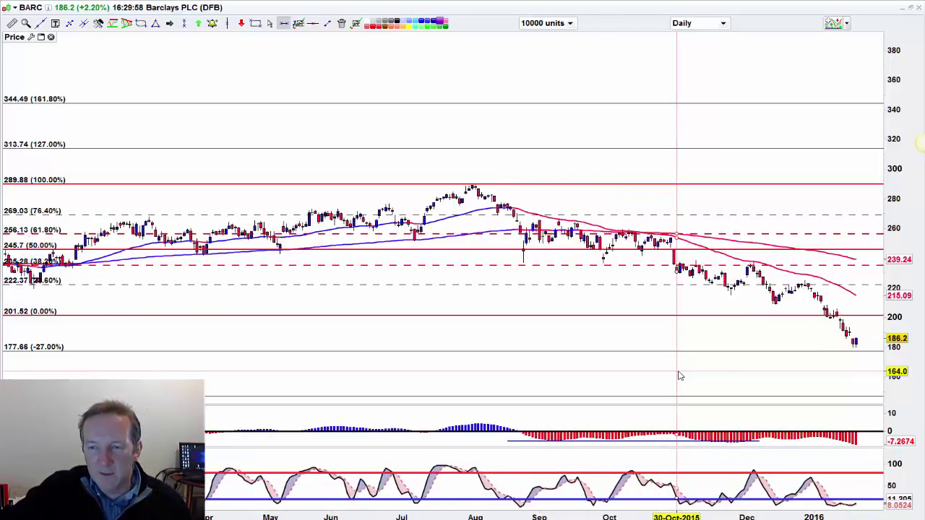
{"action": "scroll", "coordinate": [679, 375], "scroll_direction": "up", "scroll_amount": 1}
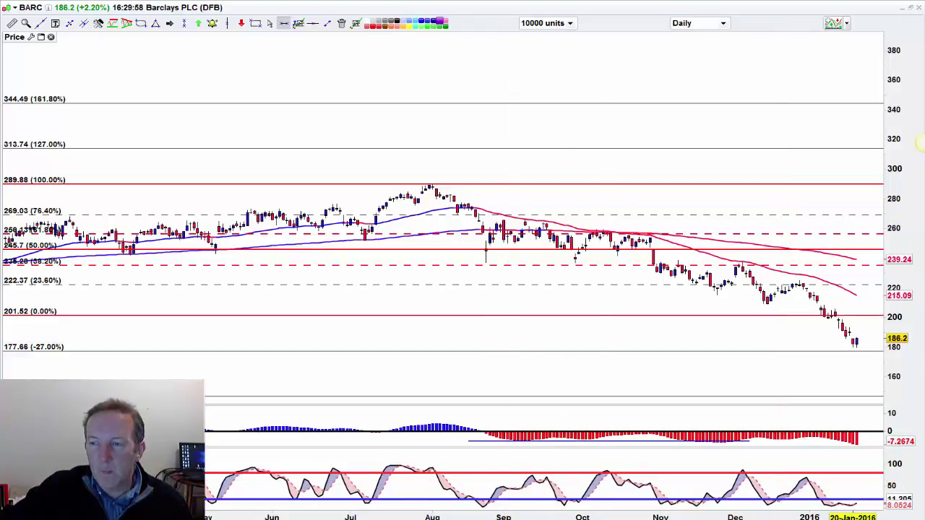
- Maximise the Lloyds daily chart, fix a horizontal line at 64.67, then switch to Tesco
{"action": "double_click", "coordinate": [766, 26]}
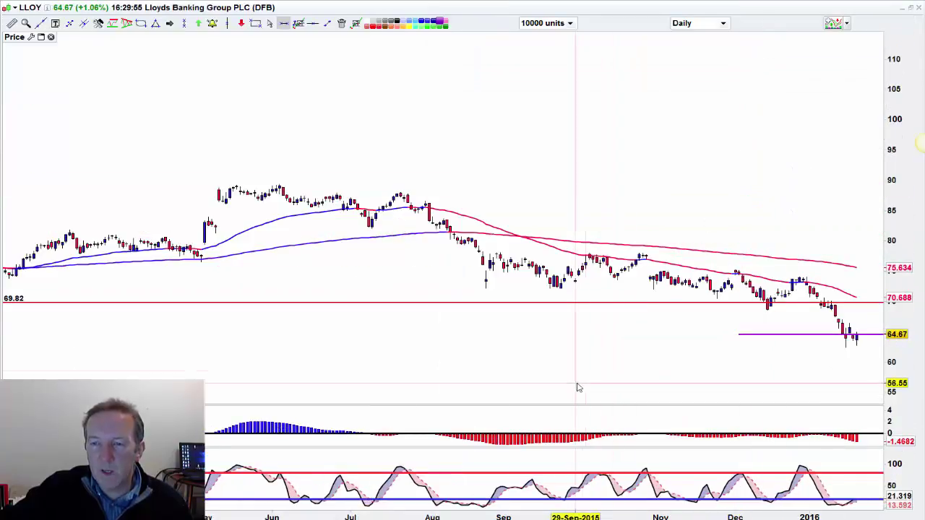
{"action": "scroll", "coordinate": [599, 371], "scroll_direction": "up", "scroll_amount": 5}
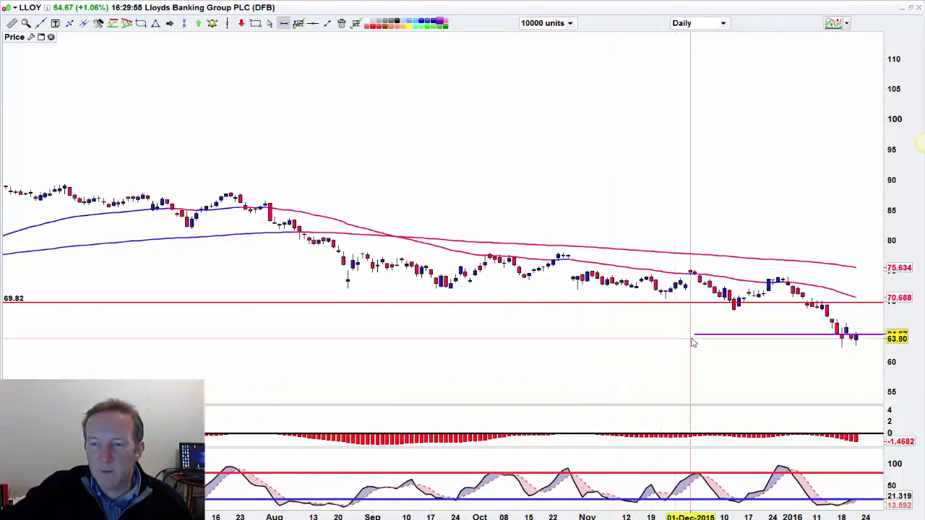
{"action": "left_click", "coordinate": [693, 335]}
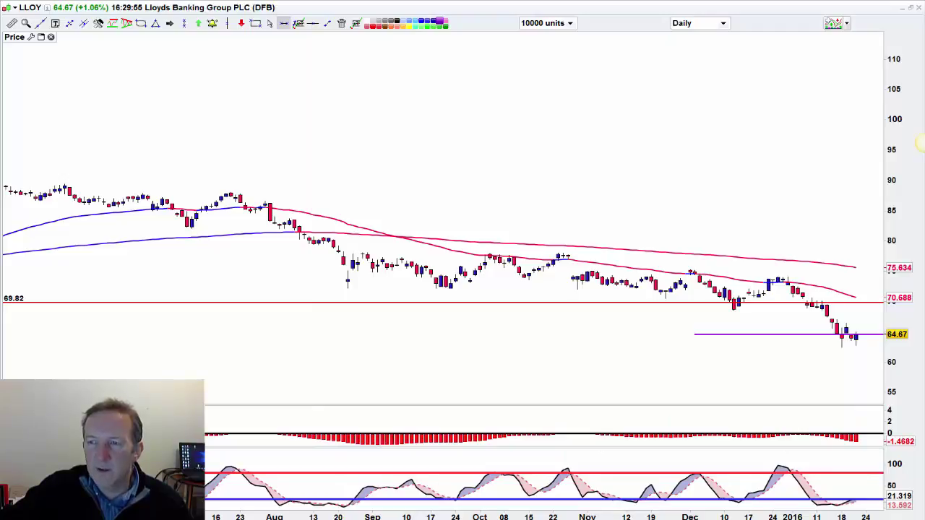
{"action": "left_click", "coordinate": [919, 142]}
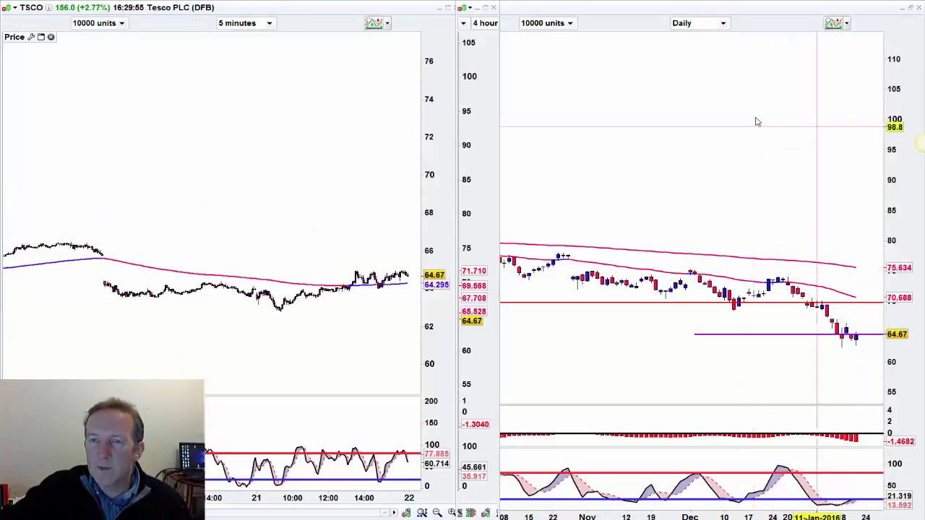
- Maximise the Tesco daily chart and zoom its date range out and back in
{"action": "double_click", "coordinate": [727, 9]}
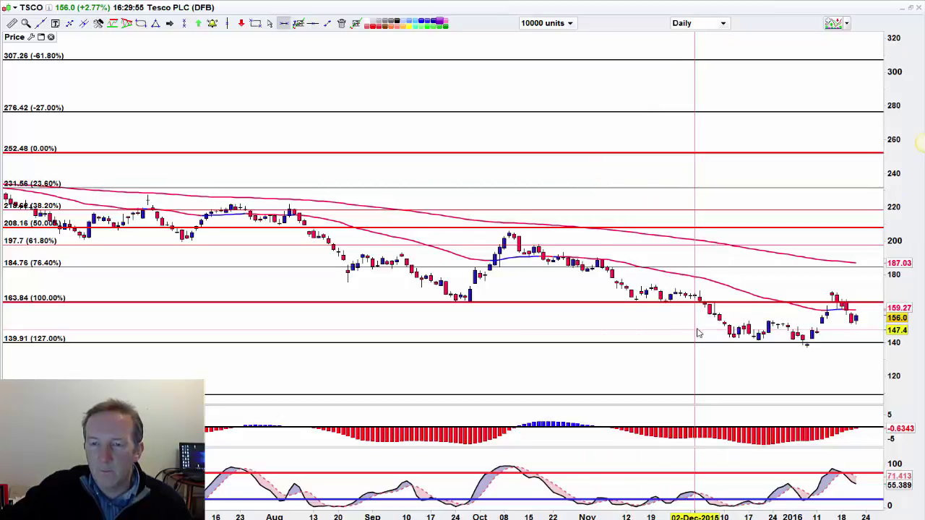
{"action": "scroll", "coordinate": [698, 333], "scroll_direction": "down", "scroll_amount": 3}
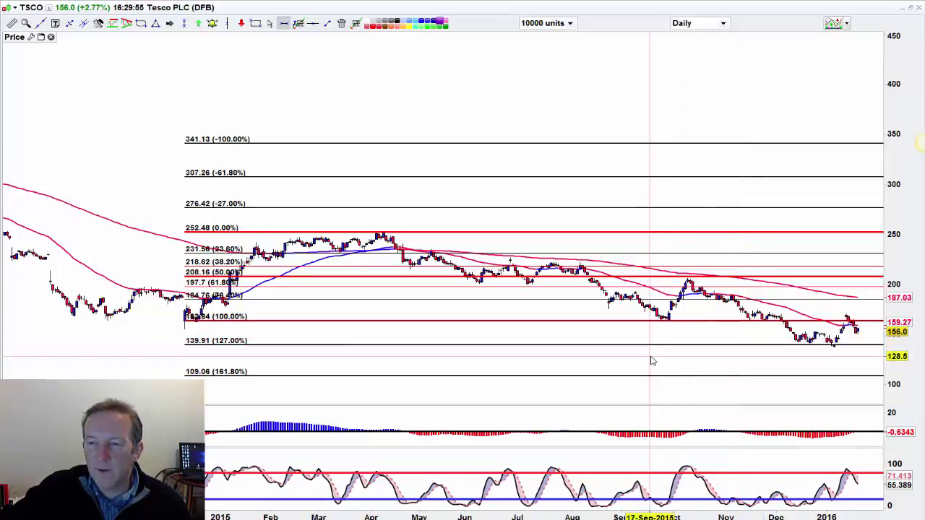
{"action": "scroll", "coordinate": [650, 361], "scroll_direction": "up", "scroll_amount": 2}
{"action": "scroll", "coordinate": [650, 360], "scroll_direction": "up", "scroll_amount": 1}
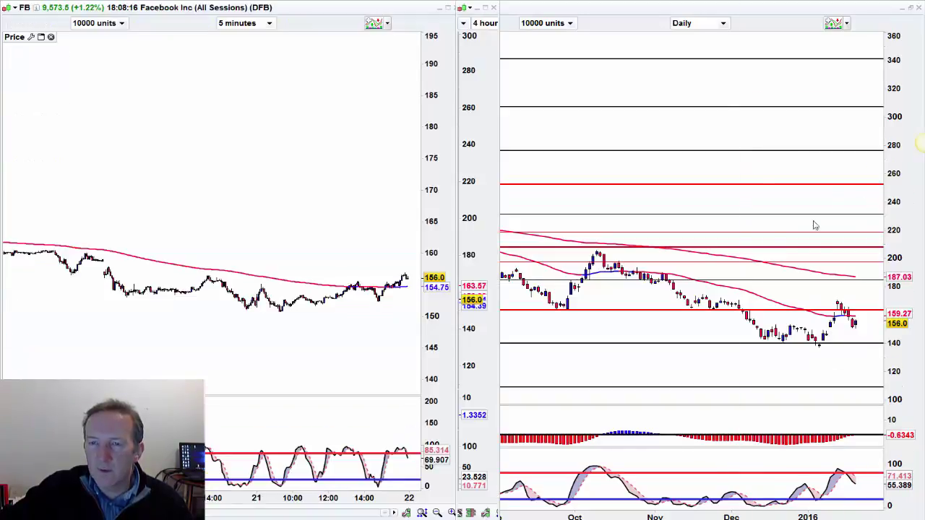
- Load Facebook and trace its September–November rally and December decline in red
{"action": "left_click", "coordinate": [711, 9]}
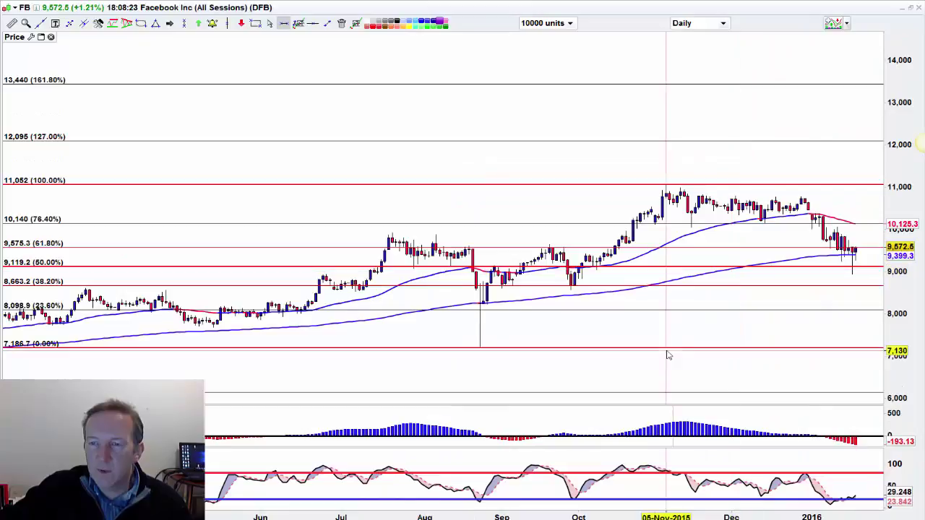
{"action": "scroll", "coordinate": [643, 321], "scroll_direction": "down", "scroll_amount": 2}
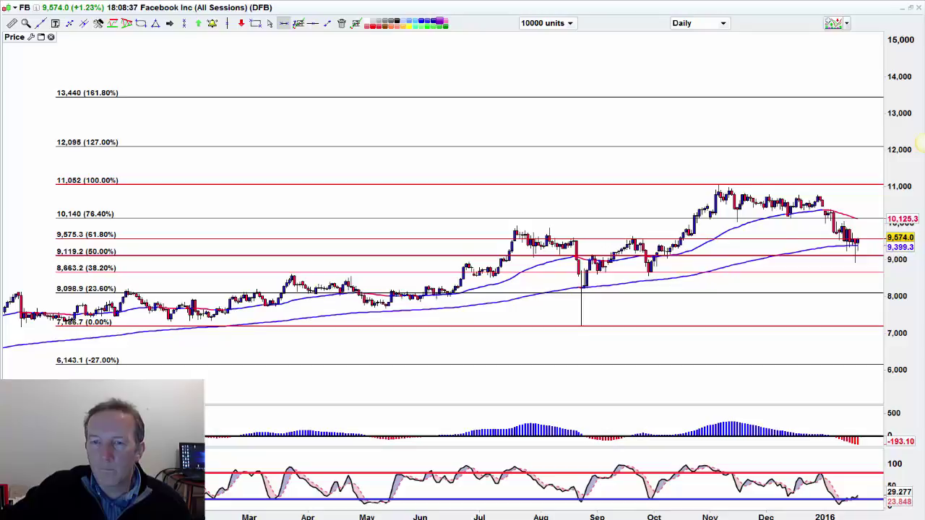
{"action": "mouse_move", "coordinate": [586, 283]}
{"action": "left_mouse_down"}
{"action": "mouse_move", "coordinate": [634, 240]}
{"action": "mouse_move", "coordinate": [654, 271]}
{"action": "mouse_move", "coordinate": [693, 221]}
{"action": "mouse_move", "coordinate": [711, 224]}
{"action": "mouse_move", "coordinate": [732, 190]}
{"action": "left_mouse_up"}
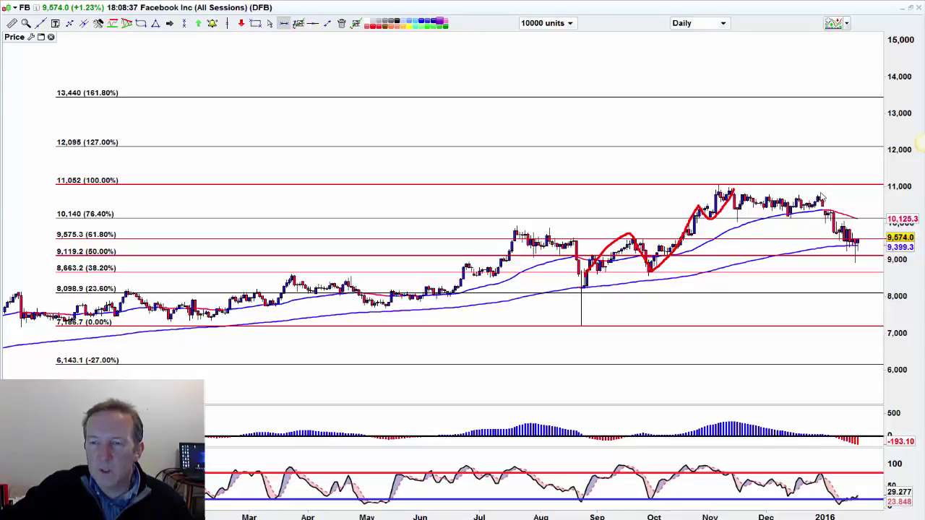
{"action": "left_click_drag", "start_coordinate": [818, 195], "coordinate": [855, 245]}
- Add red horizontal levels and the drop to the latest candles, then switch to Goldman Sachs
{"action": "left_click_drag", "start_coordinate": [676, 218], "coordinate": [892, 229]}
{"action": "mouse_move", "coordinate": [810, 183]}
{"action": "left_mouse_down"}
{"action": "mouse_move", "coordinate": [850, 250]}
{"action": "mouse_move", "coordinate": [868, 222]}
{"action": "mouse_move", "coordinate": [855, 215]}
{"action": "mouse_move", "coordinate": [877, 211]}
{"action": "mouse_move", "coordinate": [872, 247]}
{"action": "mouse_move", "coordinate": [898, 286]}
{"action": "left_mouse_up"}
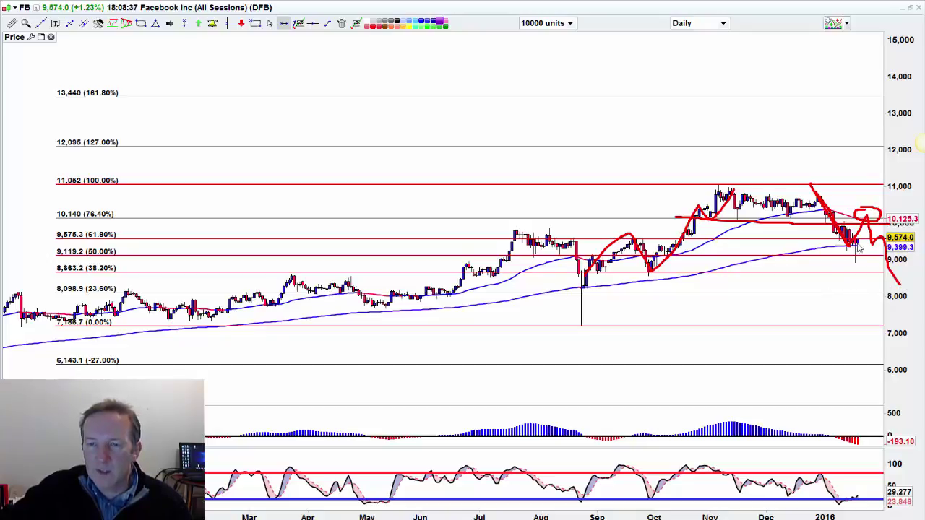
{"action": "left_click_drag", "start_coordinate": [790, 244], "coordinate": [884, 246]}
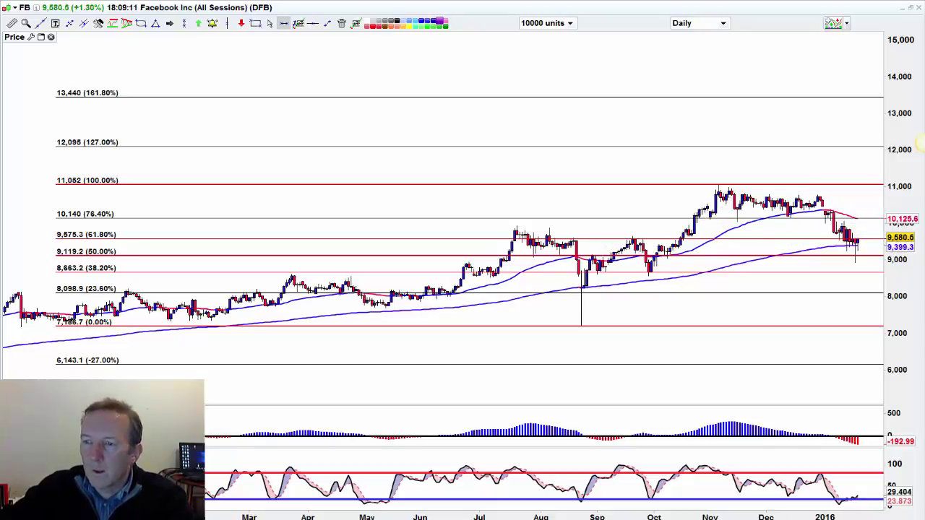
{"action": "left_click", "coordinate": [757, 16]}
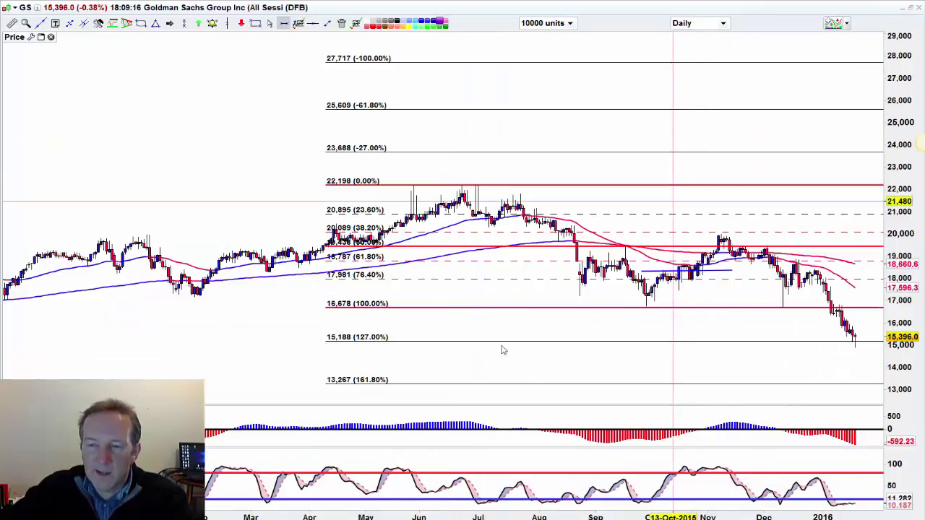